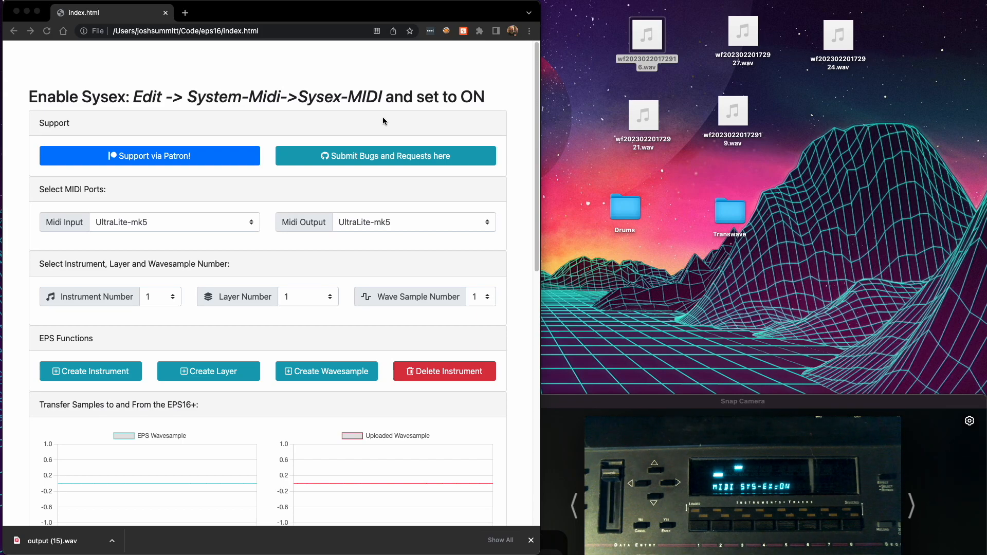
- Select UltraLite-mk5 as both the MIDI input and the MIDI output port
{"action": "left_click", "coordinate": [220, 224]}
{"action": "left_click", "coordinate": [306, 196]}
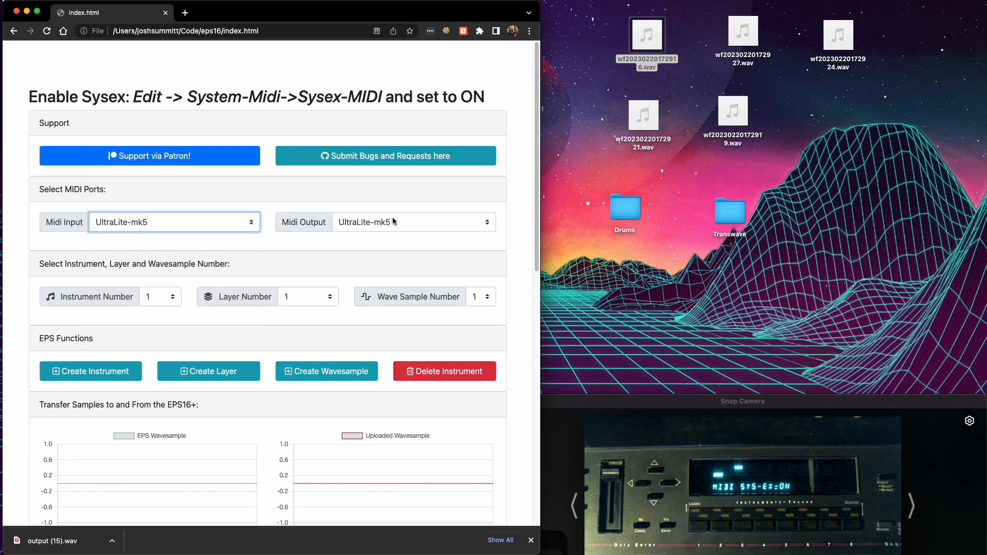
{"action": "left_click", "coordinate": [400, 220]}
{"action": "left_click", "coordinate": [295, 190]}
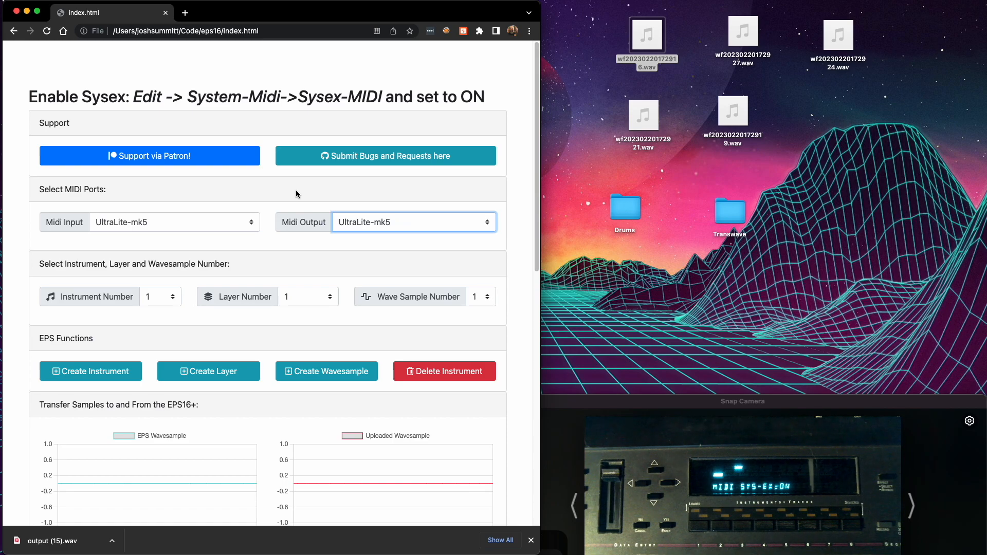
- Create an instrument, layer and wavesample on the EPS16+, and retrieve the new wavesample from the synth
{"action": "scroll", "coordinate": [296, 193], "scroll_direction": "down", "scroll_amount": 2}
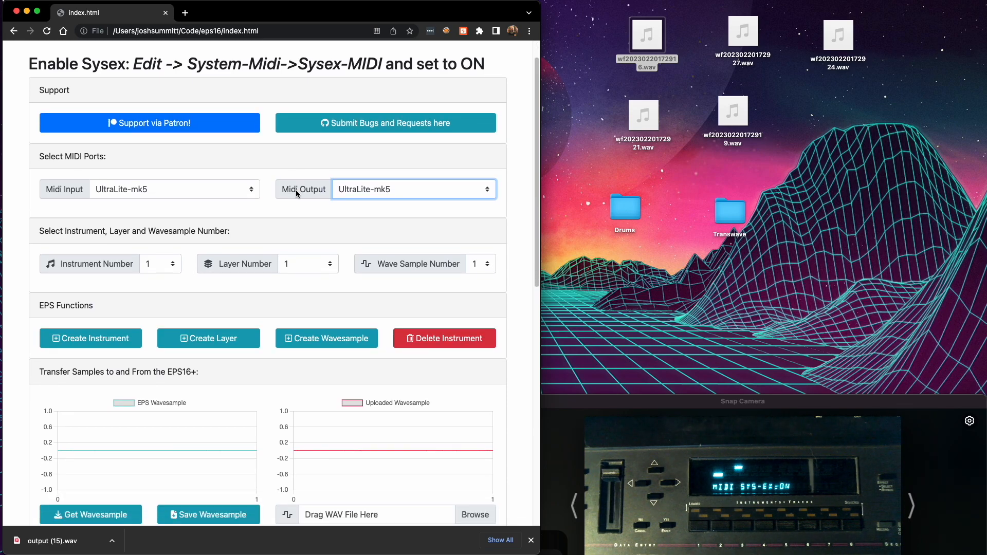
{"action": "scroll", "coordinate": [297, 194], "scroll_direction": "down", "scroll_amount": 1}
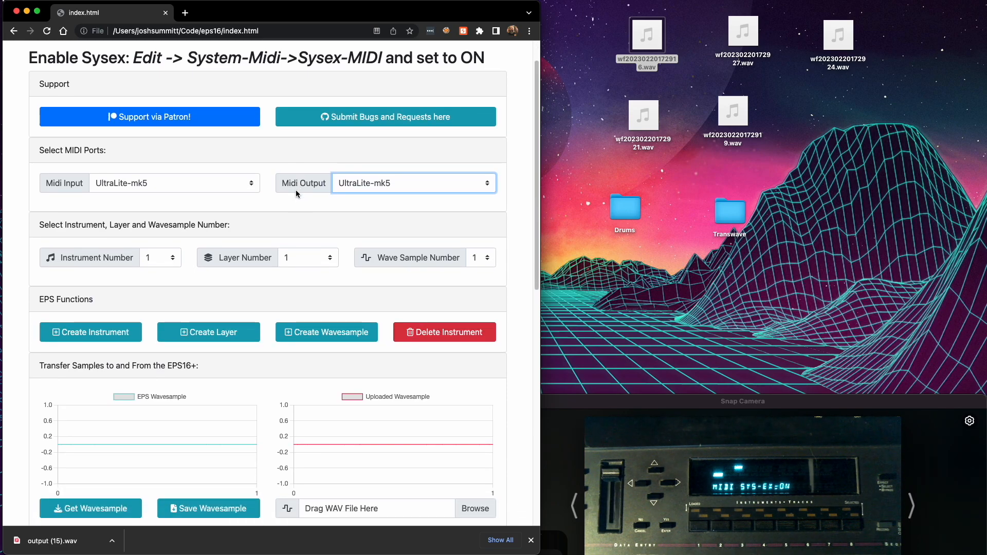
{"action": "left_click", "coordinate": [112, 337]}
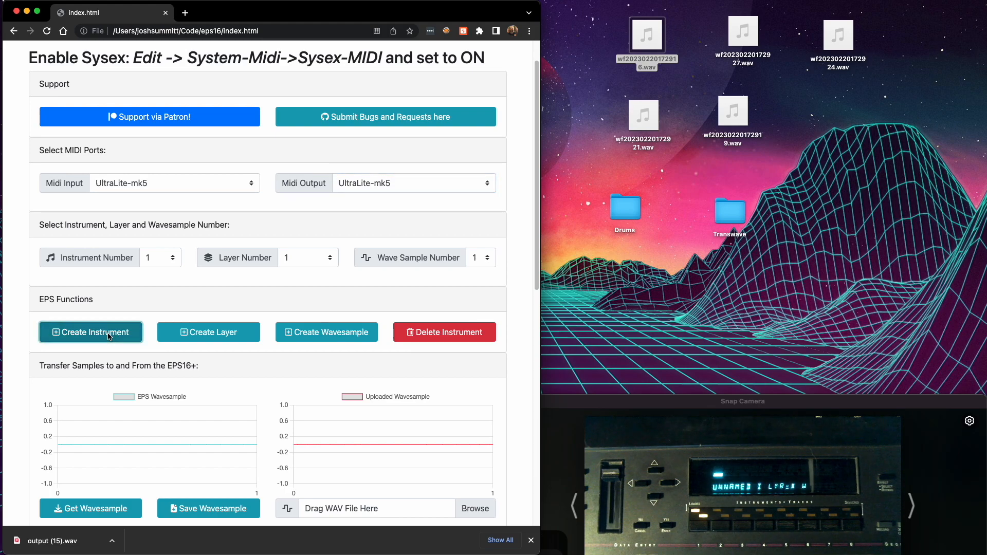
{"action": "left_click", "coordinate": [210, 338]}
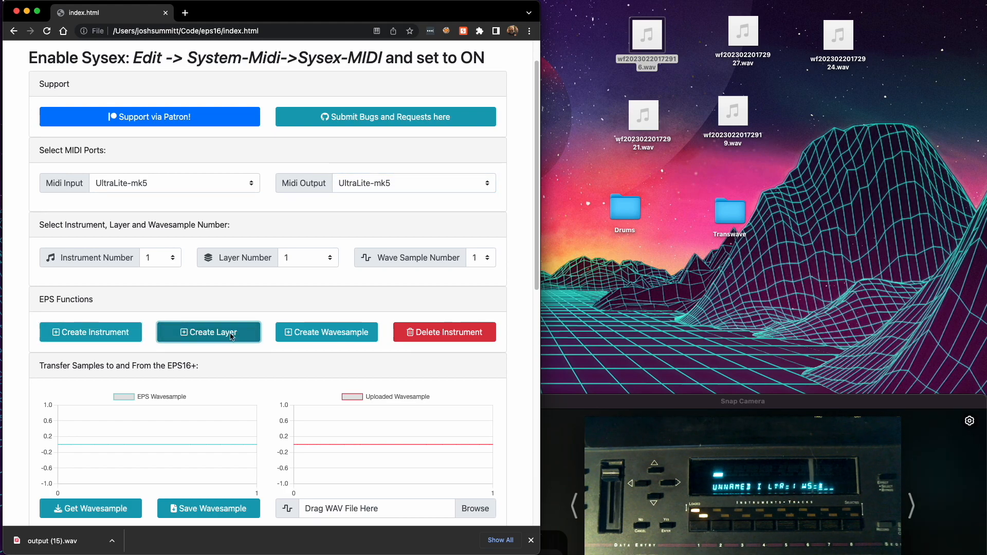
{"action": "left_click", "coordinate": [359, 337]}
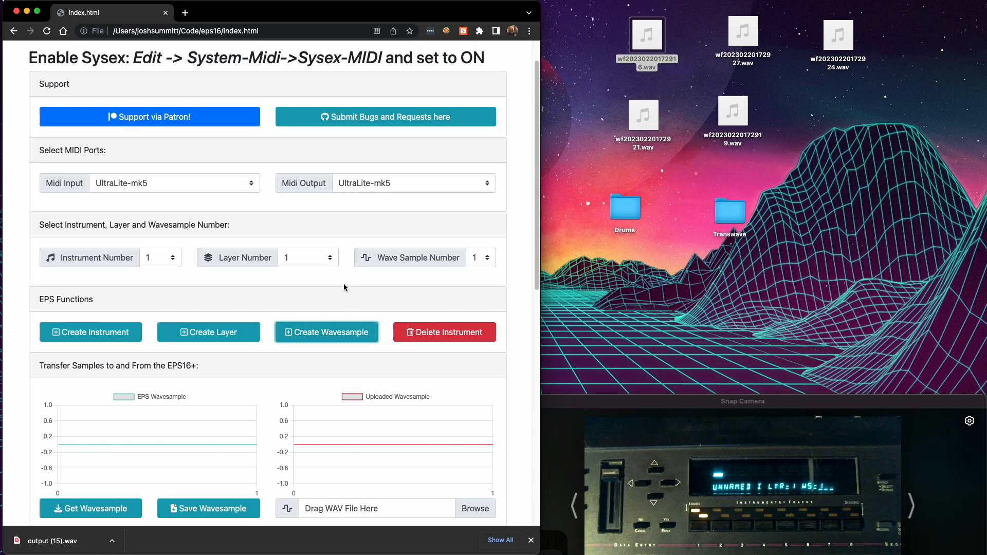
{"action": "scroll", "coordinate": [344, 288], "scroll_direction": "down", "scroll_amount": 3}
{"action": "left_click", "coordinate": [103, 402]}
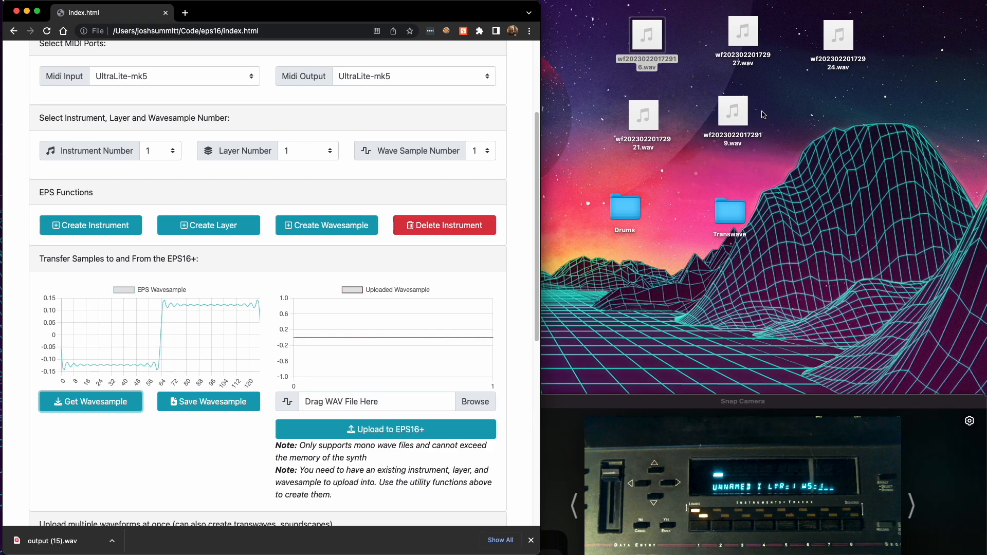
- Upload wf20230220172916.wav from the desktop to the EPS16+ wavesample, and save the wavesample retrieved back from the synth
{"action": "left_click_drag", "start_coordinate": [646, 44], "coordinate": [366, 403]}
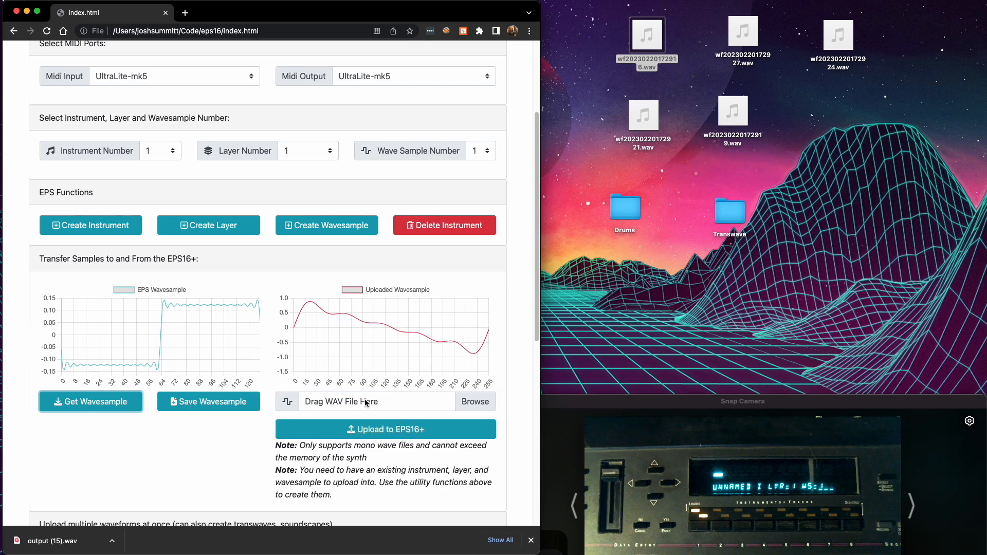
{"action": "left_click", "coordinate": [378, 431]}
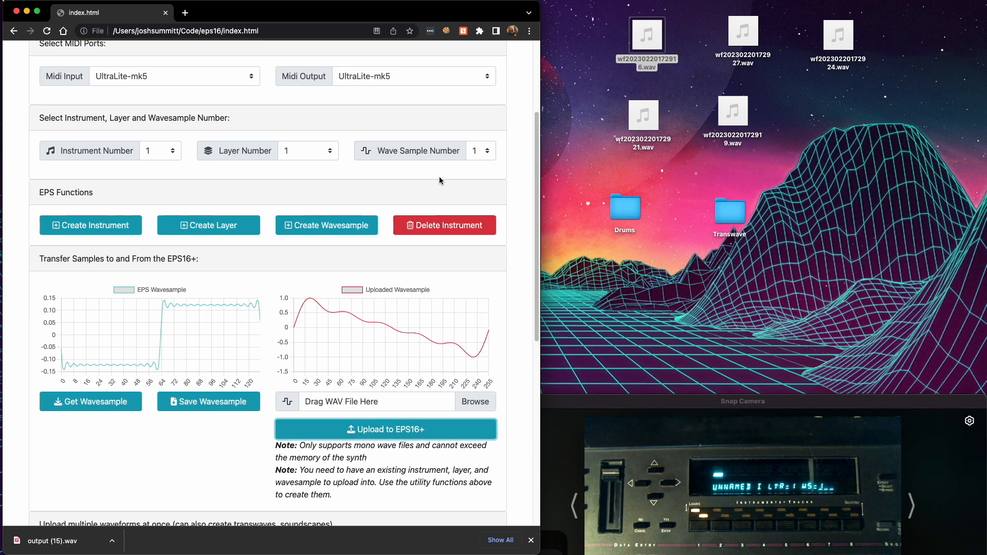
{"action": "left_click", "coordinate": [107, 403]}
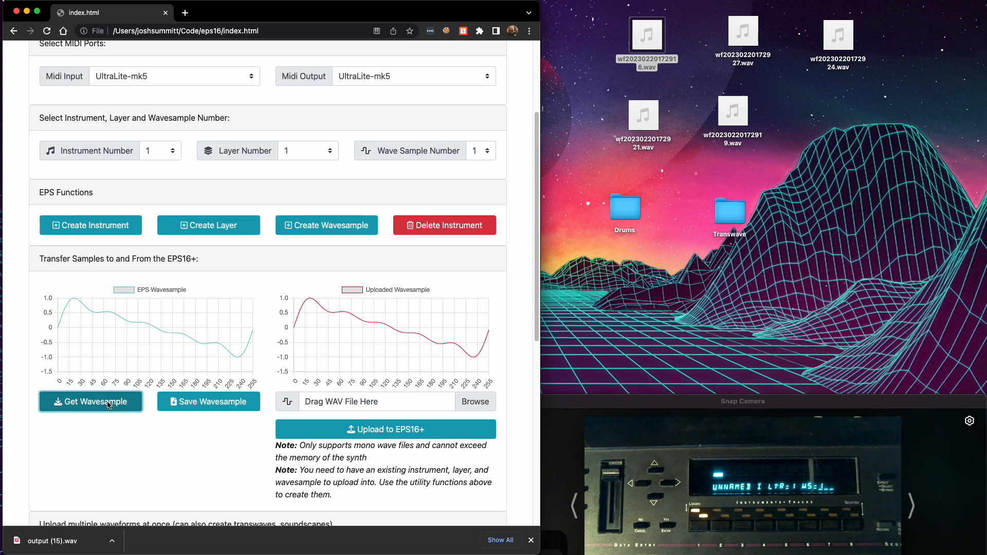
{"action": "left_click", "coordinate": [224, 400]}
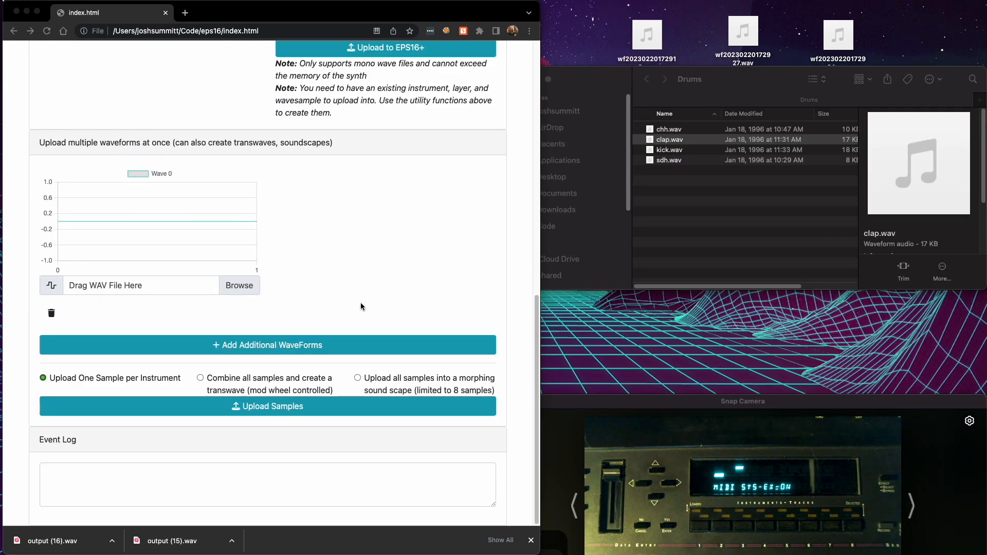
- Add three more waveform slots for uploading multiple waveforms at once, up to Wave 3
{"action": "left_click", "coordinate": [325, 344]}
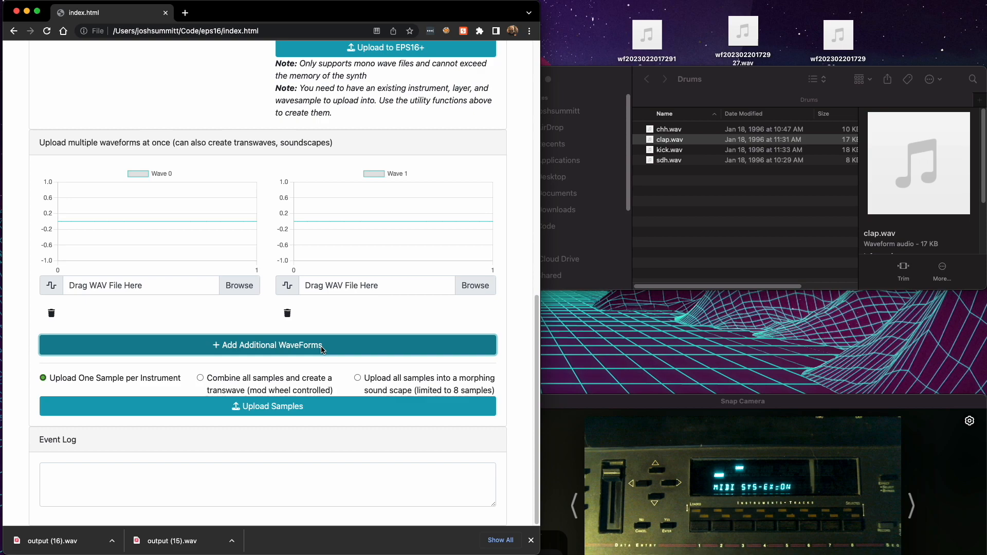
{"action": "left_click", "coordinate": [321, 350]}
{"action": "left_click", "coordinate": [319, 503]}
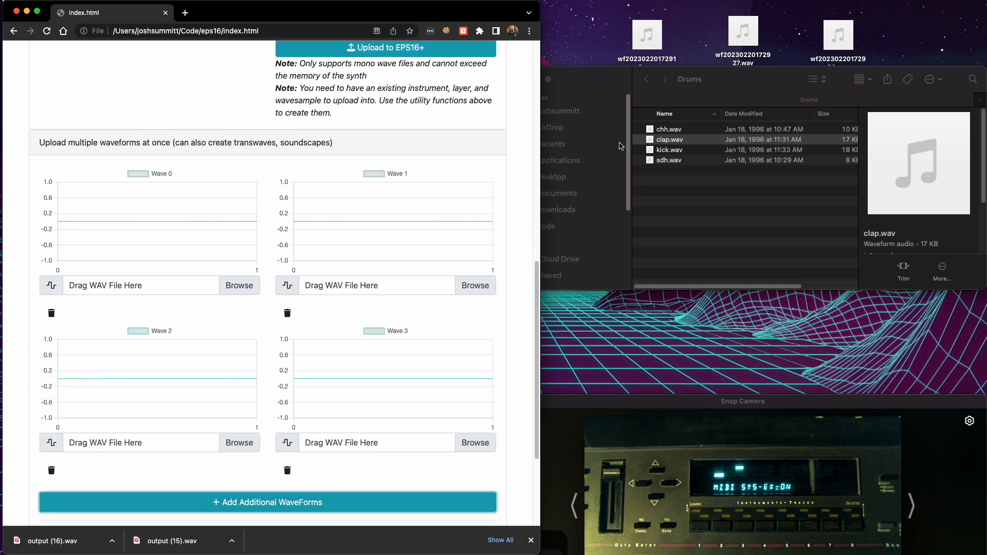
- Load kick.wav from the Drums folder into Wave 0 and sdh.wav into Wave 1
{"action": "left_click", "coordinate": [666, 150]}
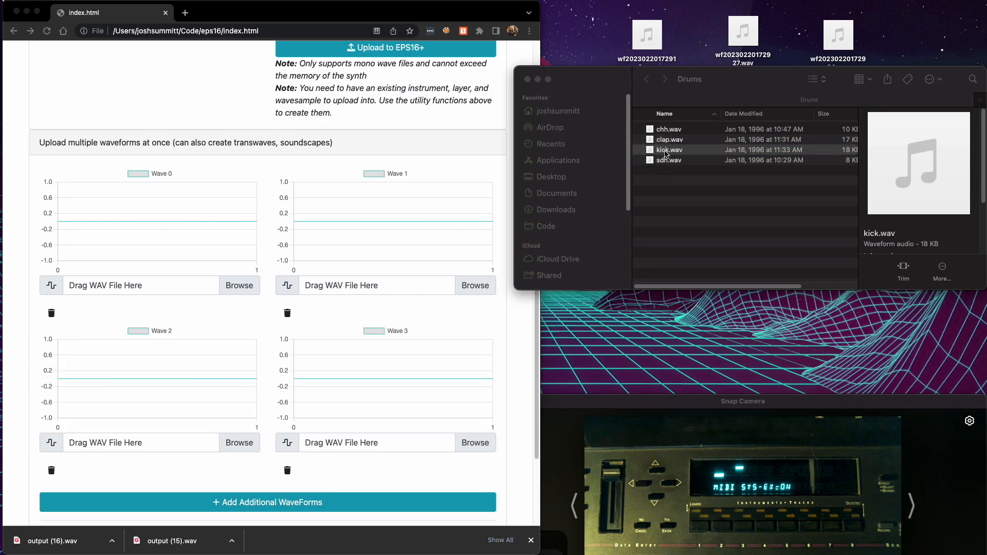
{"action": "left_click_drag", "start_coordinate": [666, 150], "coordinate": [148, 285]}
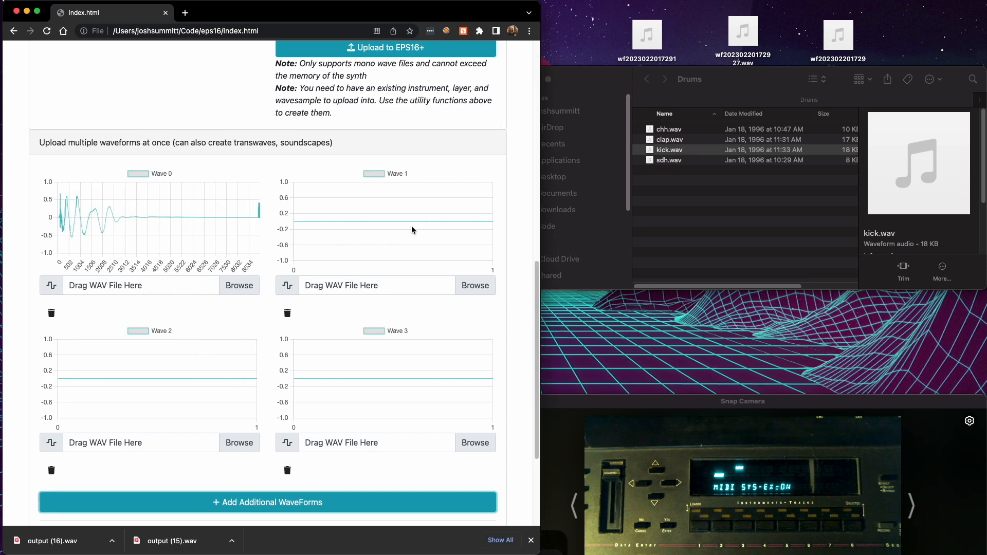
{"action": "left_click", "coordinate": [665, 163]}
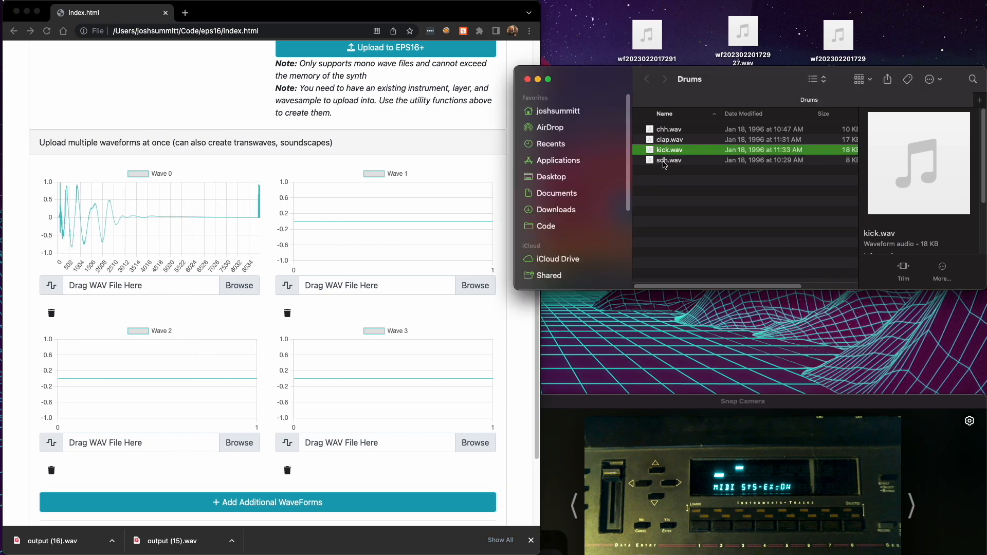
{"action": "left_click", "coordinate": [664, 163]}
{"action": "left_click_drag", "start_coordinate": [664, 164], "coordinate": [360, 285]}
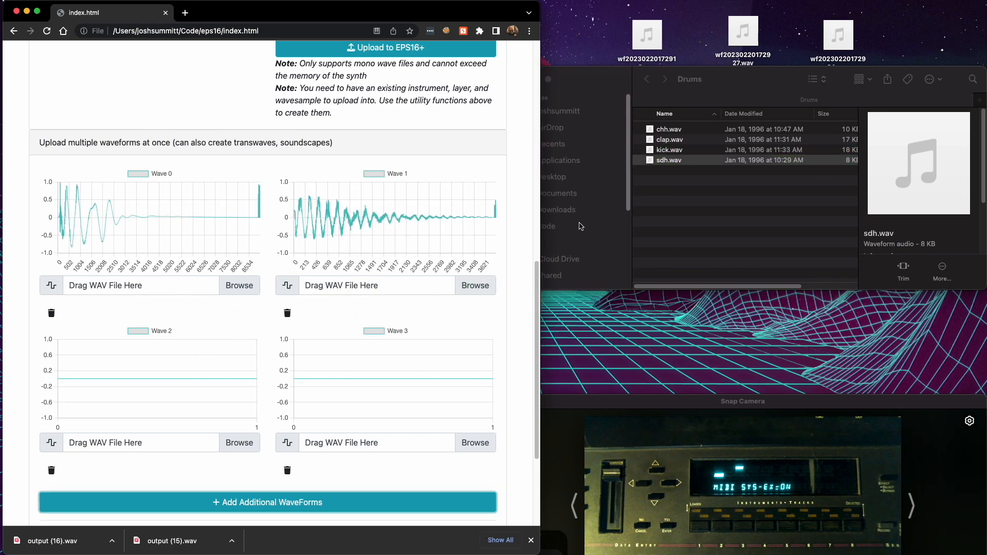
- Load chh.wav from the Drums folder into Wave 2 and clap.wav into Wave 3
{"action": "left_click", "coordinate": [671, 134]}
{"action": "left_click_drag", "start_coordinate": [671, 135], "coordinate": [181, 440]}
{"action": "left_click", "coordinate": [671, 145]}
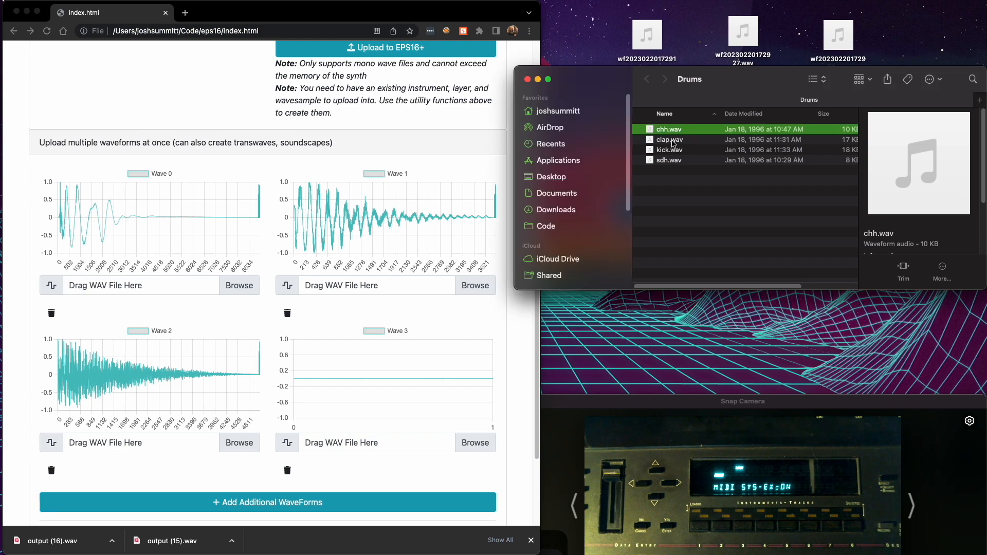
{"action": "left_click_drag", "start_coordinate": [669, 145], "coordinate": [332, 441]}
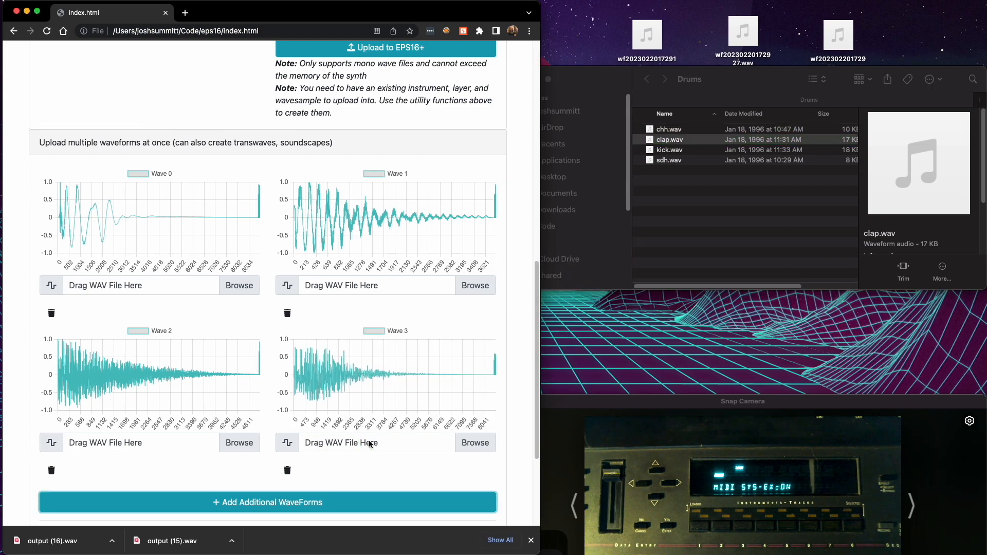
- Add an extra waveform slot after Wave 3 and delete it again
{"action": "left_click", "coordinate": [260, 504]}
{"action": "scroll", "coordinate": [267, 498], "scroll_direction": "down", "scroll_amount": 5}
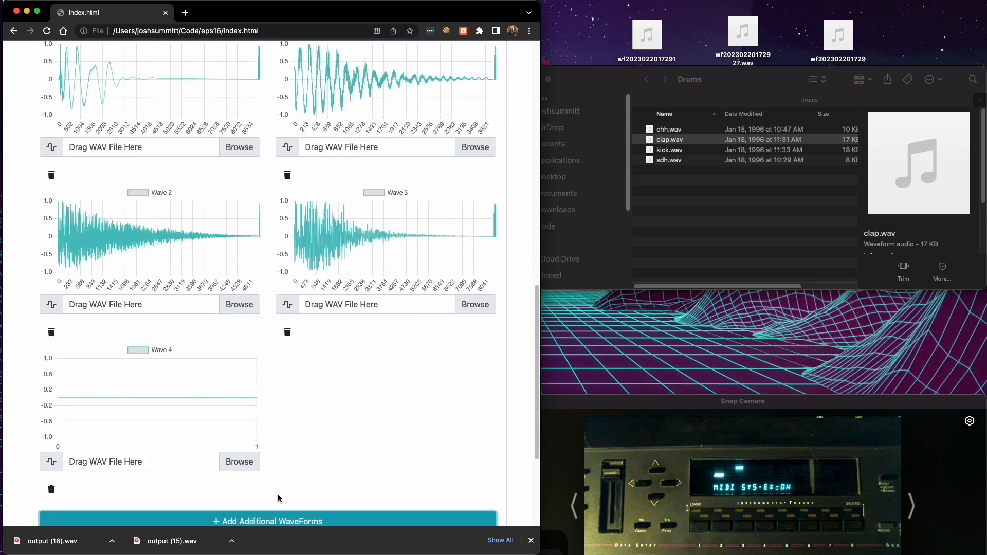
{"action": "left_click", "coordinate": [46, 435]}
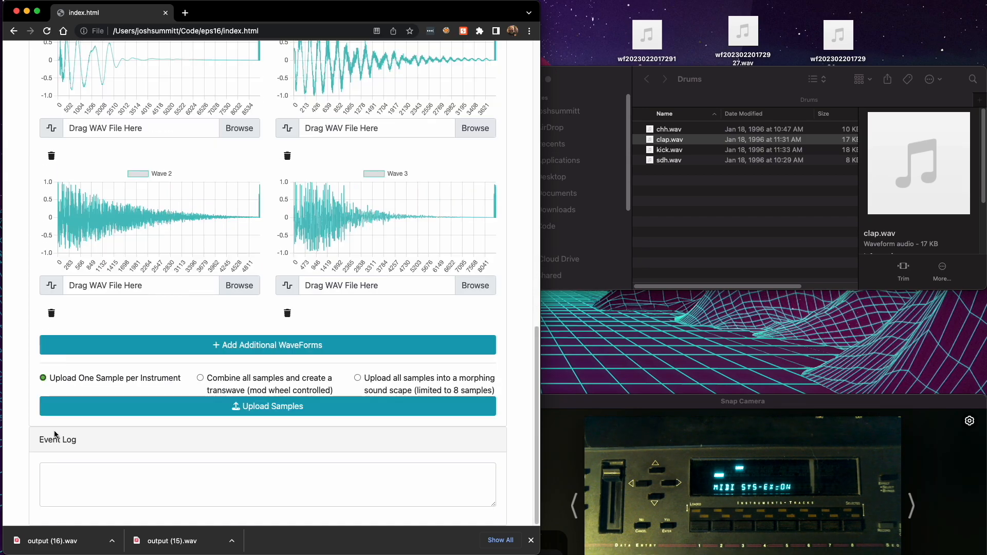
- Upload the four drum samples as one sample per instrument and read through the event log
{"action": "left_click", "coordinate": [255, 406]}
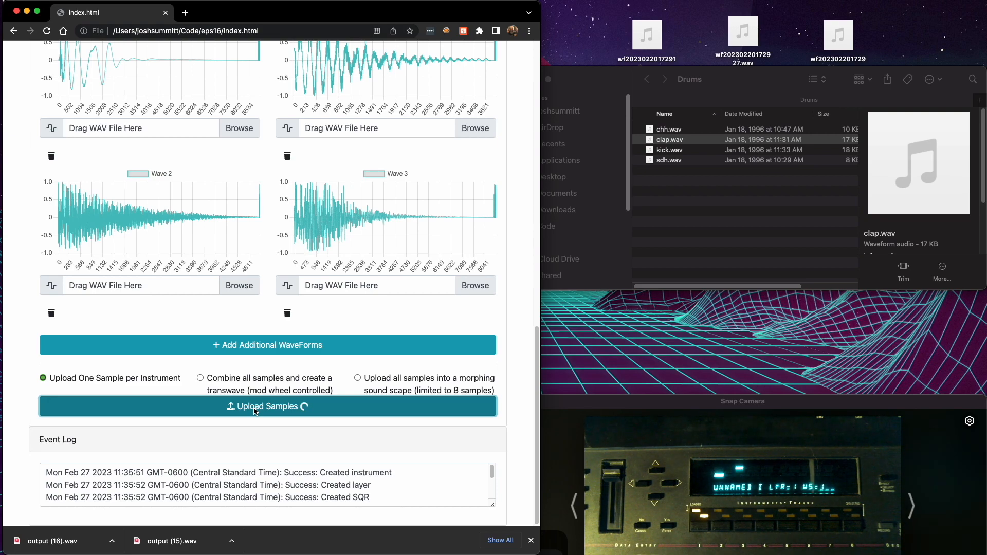
{"action": "scroll", "coordinate": [442, 478], "scroll_direction": "down", "scroll_amount": 5}
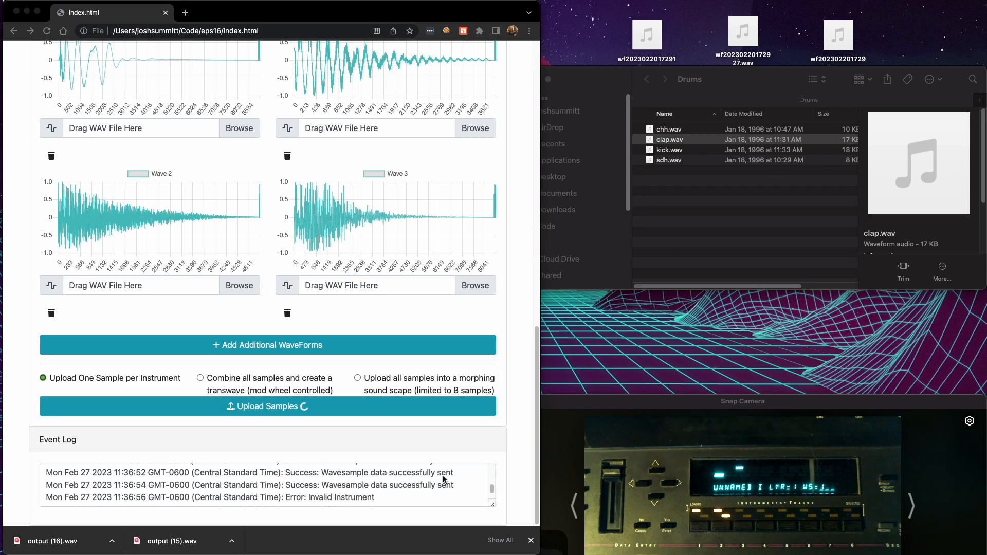
{"action": "scroll", "coordinate": [443, 479], "scroll_direction": "down", "scroll_amount": 5}
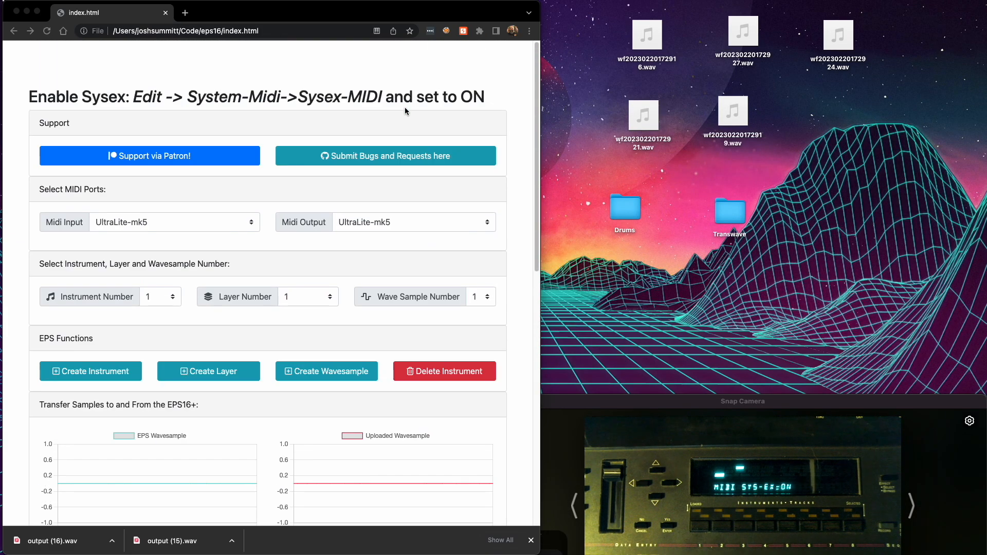
- Add four more empty waveform slots to the multiple waveform upload section, up to Wave 4
{"action": "scroll", "coordinate": [405, 110], "scroll_direction": "down", "scroll_amount": 10}
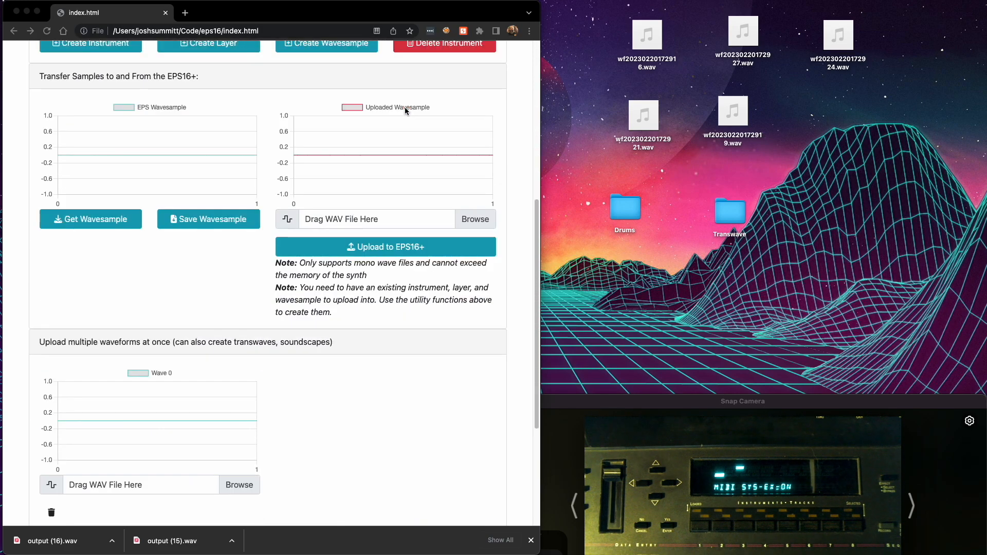
{"action": "scroll", "coordinate": [405, 110], "scroll_direction": "down", "scroll_amount": 5}
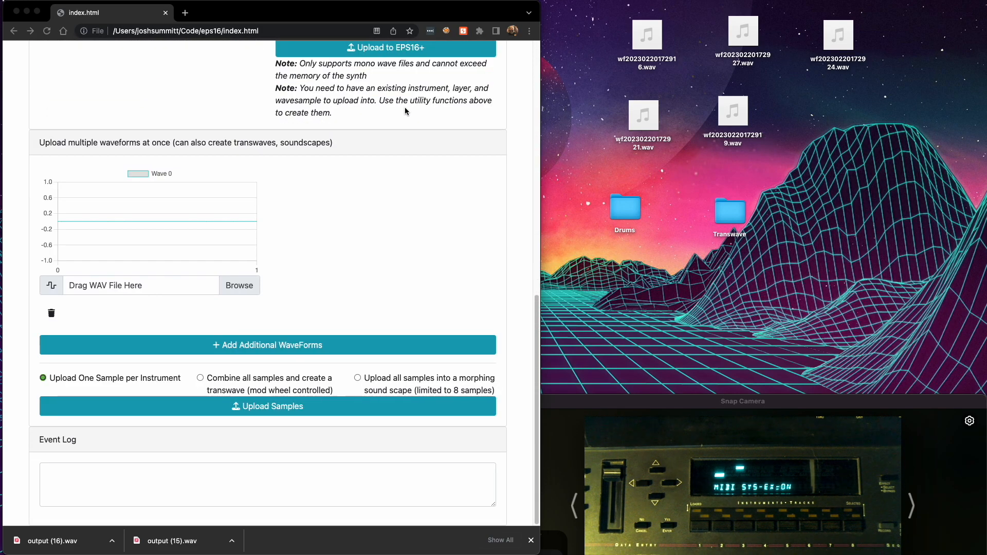
{"action": "left_click", "coordinate": [282, 349]}
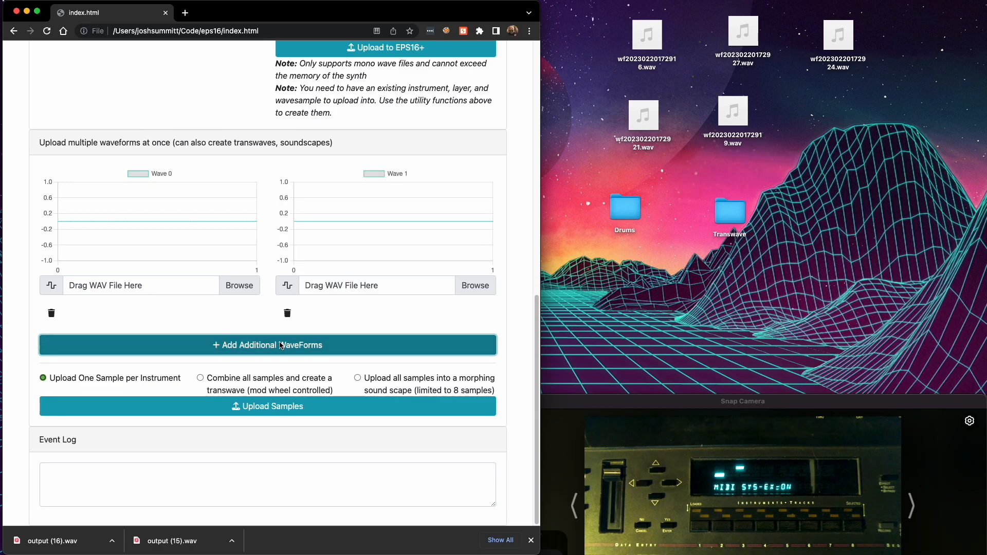
{"action": "left_click", "coordinate": [279, 349]}
{"action": "scroll", "coordinate": [279, 391], "scroll_direction": "down", "scroll_amount": 1}
{"action": "left_click", "coordinate": [288, 465]}
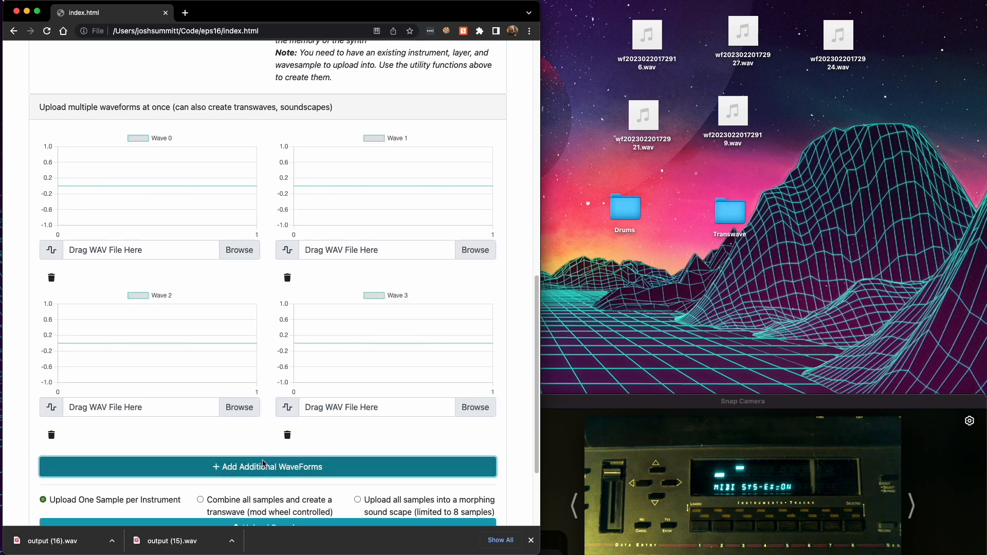
{"action": "scroll", "coordinate": [293, 414], "scroll_direction": "down", "scroll_amount": 2}
{"action": "left_click", "coordinate": [291, 397]}
{"action": "scroll", "coordinate": [226, 451], "scroll_direction": "down", "scroll_amount": 3}
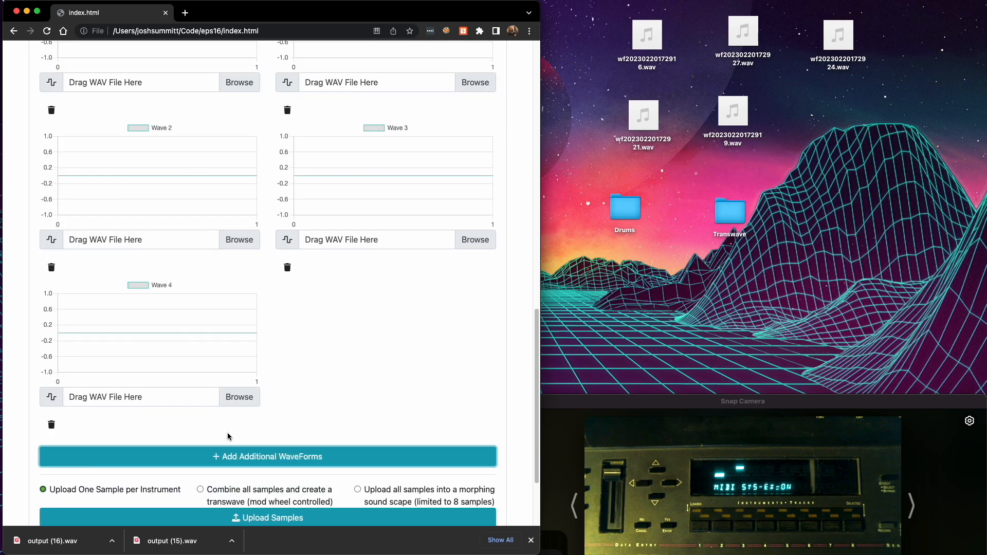
- Choose to combine all samples into a transwave, and load AKWF_0744.wav from the Transwave folder into Wave 0
{"action": "left_click", "coordinate": [201, 490]}
{"action": "left_click", "coordinate": [734, 220]}
{"action": "double_click", "coordinate": [733, 220]}
{"action": "left_click", "coordinate": [684, 175]}
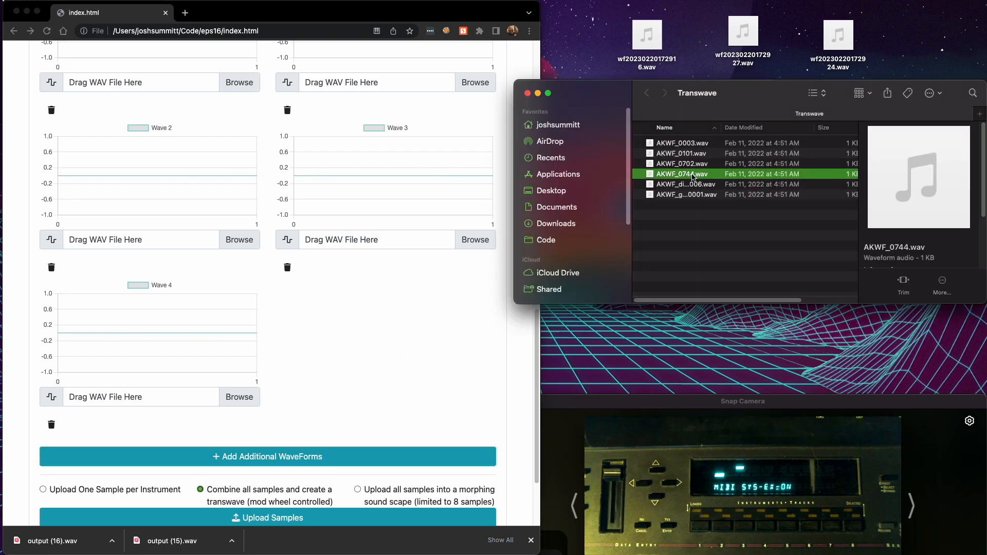
{"action": "left_click_drag", "start_coordinate": [684, 174], "coordinate": [131, 83]}
- Load AKWF_0702.wav from the Transwave folder into Wave 1 and AKWF_distorted_0006.wav into Wave 2
{"action": "scroll", "coordinate": [287, 182], "scroll_direction": "up", "scroll_amount": 1}
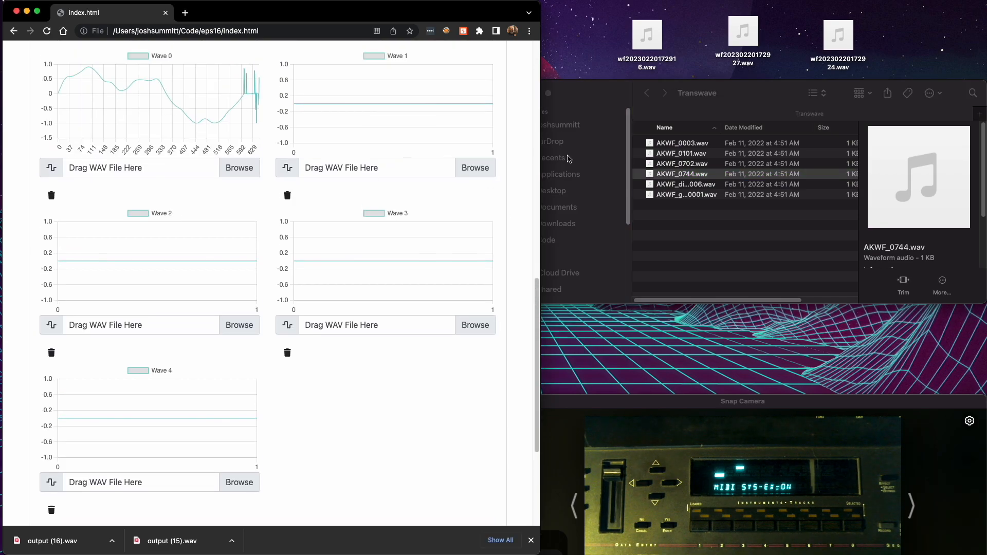
{"action": "left_click", "coordinate": [658, 165]}
{"action": "left_click", "coordinate": [665, 164]}
{"action": "left_click_drag", "start_coordinate": [664, 165], "coordinate": [370, 167]}
{"action": "left_click", "coordinate": [665, 191]}
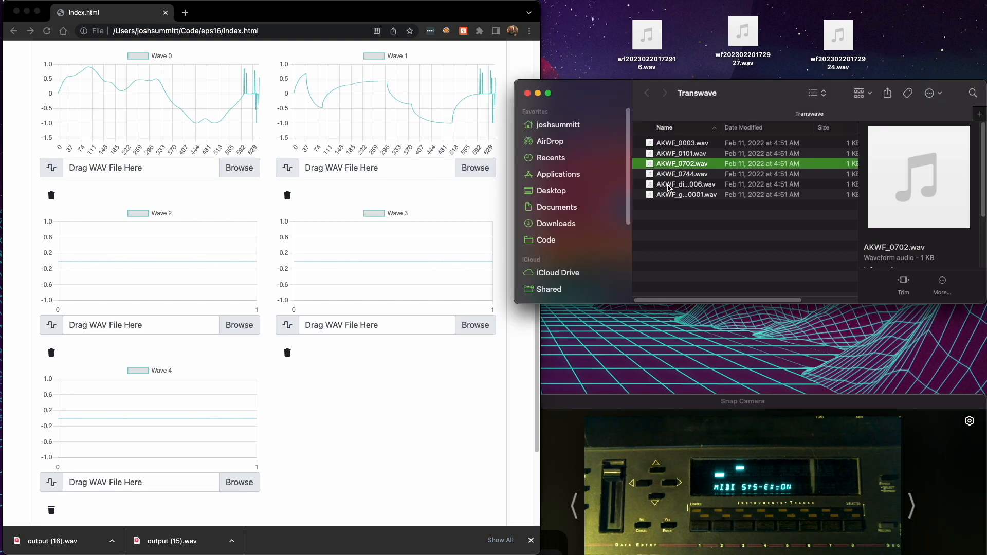
{"action": "left_click", "coordinate": [668, 186]}
{"action": "left_click_drag", "start_coordinate": [668, 186], "coordinate": [135, 329]}
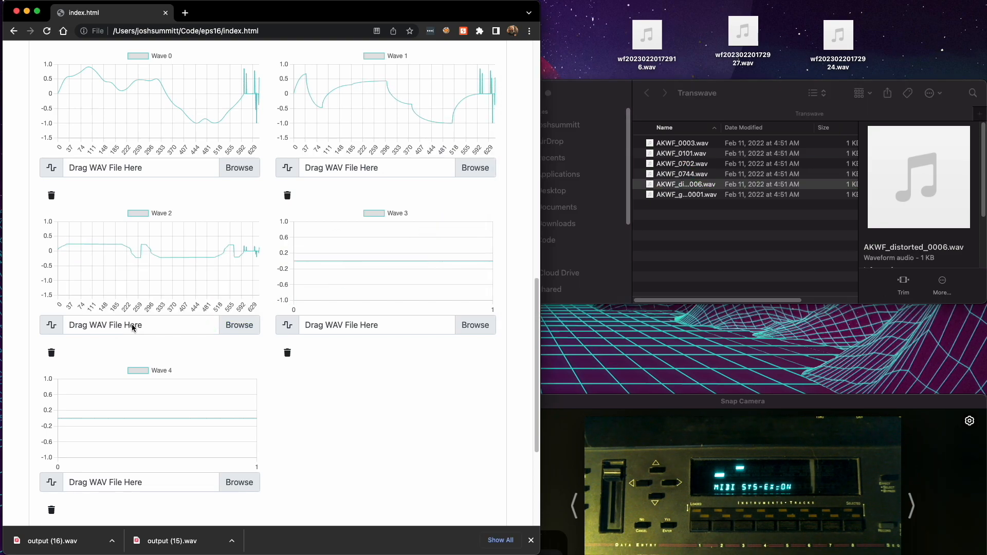
- Load AKWF_granular_0001.wav from the Transwave folder into Wave 3 and AKWF_0003.wav into Wave 4
{"action": "left_click", "coordinate": [669, 199]}
{"action": "left_click", "coordinate": [669, 196]}
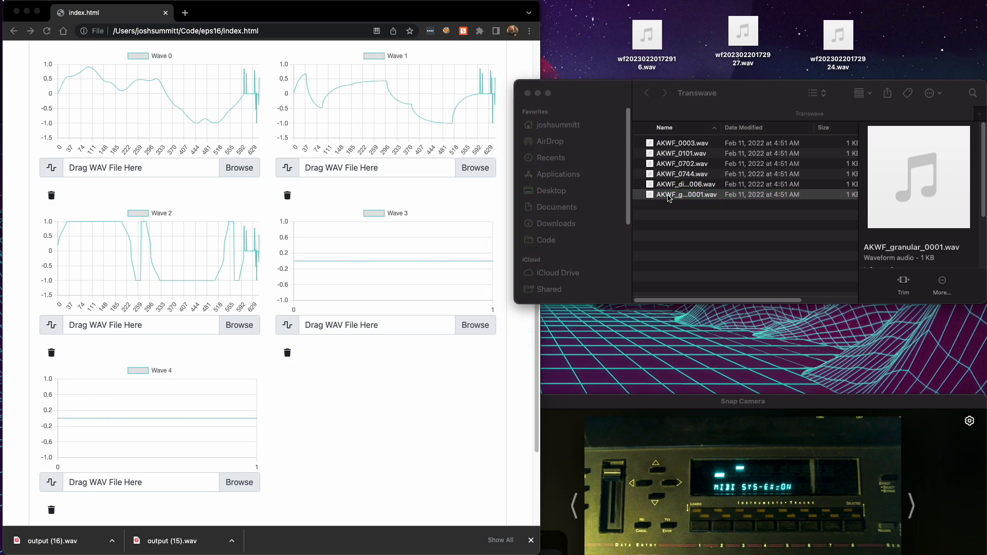
{"action": "left_click_drag", "start_coordinate": [669, 199], "coordinate": [346, 325]}
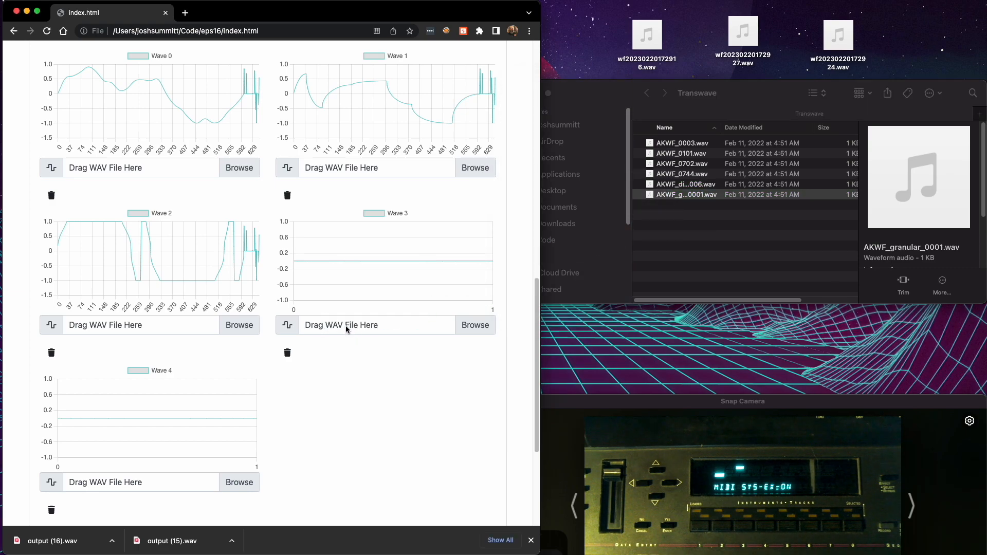
{"action": "left_click", "coordinate": [677, 149]}
{"action": "left_click_drag", "start_coordinate": [677, 148], "coordinate": [115, 497]}
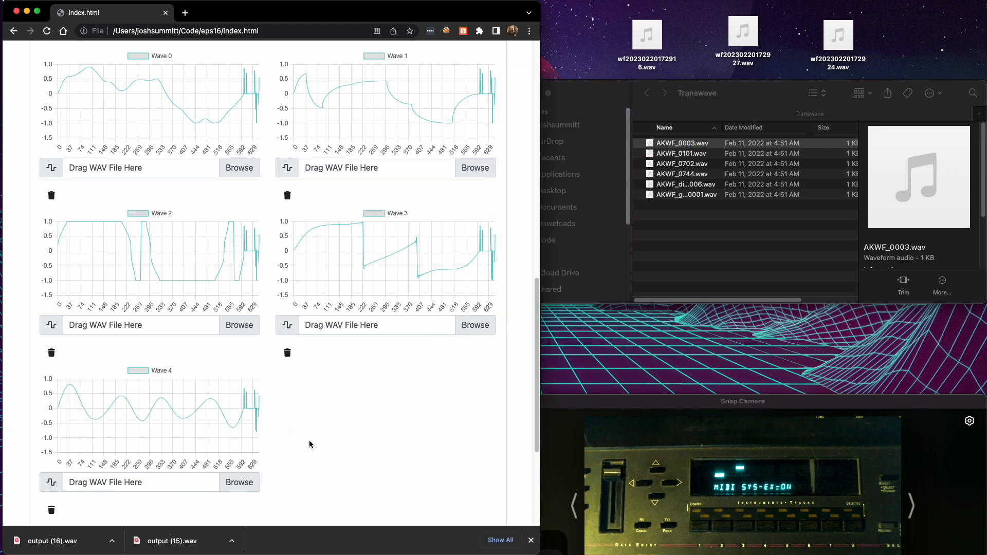
- Upload the five loaded waveforms to the EPS16+ combined as a mod-wheel-controlled transwave
{"action": "scroll", "coordinate": [388, 420], "scroll_direction": "down", "scroll_amount": 1}
{"action": "scroll", "coordinate": [389, 424], "scroll_direction": "down", "scroll_amount": 3}
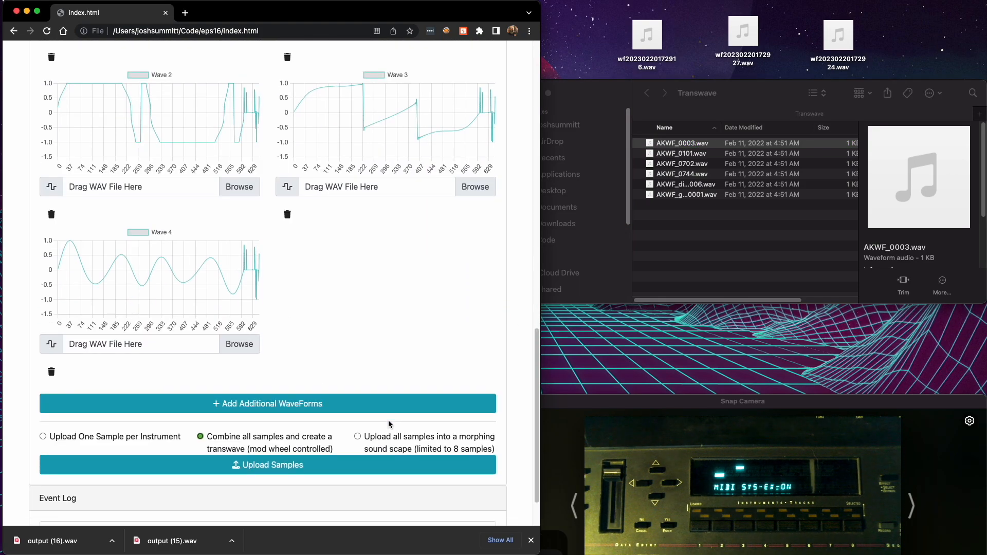
{"action": "left_click", "coordinate": [276, 455]}
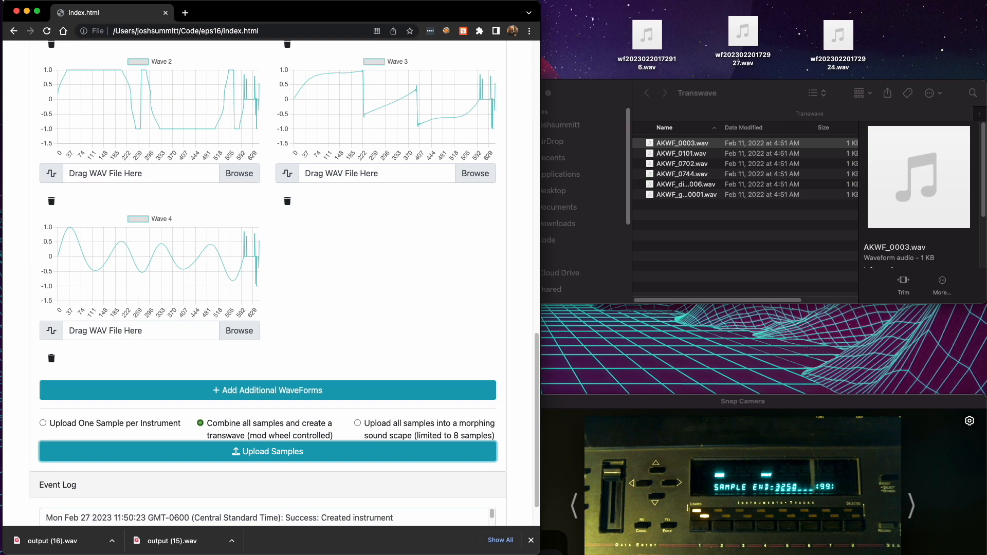
- Switch the multiple waveform upload mode to uploading all samples into a morphing sound scape
{"action": "scroll", "coordinate": [393, 146], "scroll_direction": "down", "scroll_amount": 2}
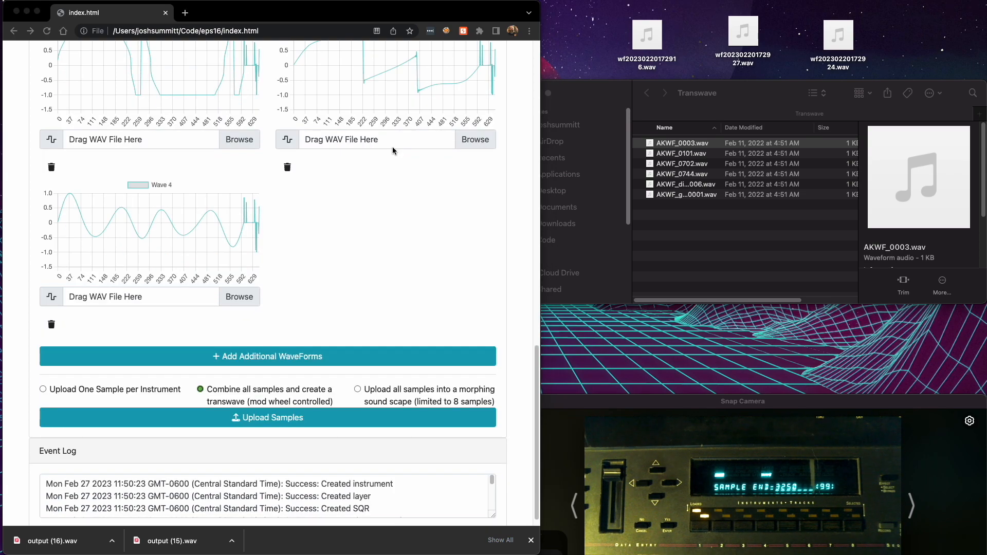
{"action": "left_click", "coordinate": [357, 389]}
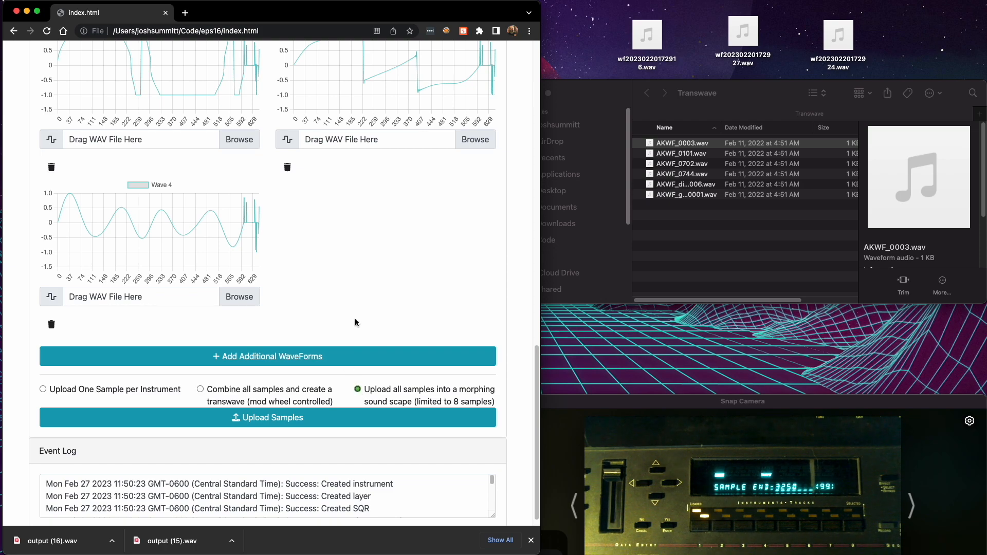
{"action": "scroll", "coordinate": [355, 322], "scroll_direction": "up", "scroll_amount": 3}
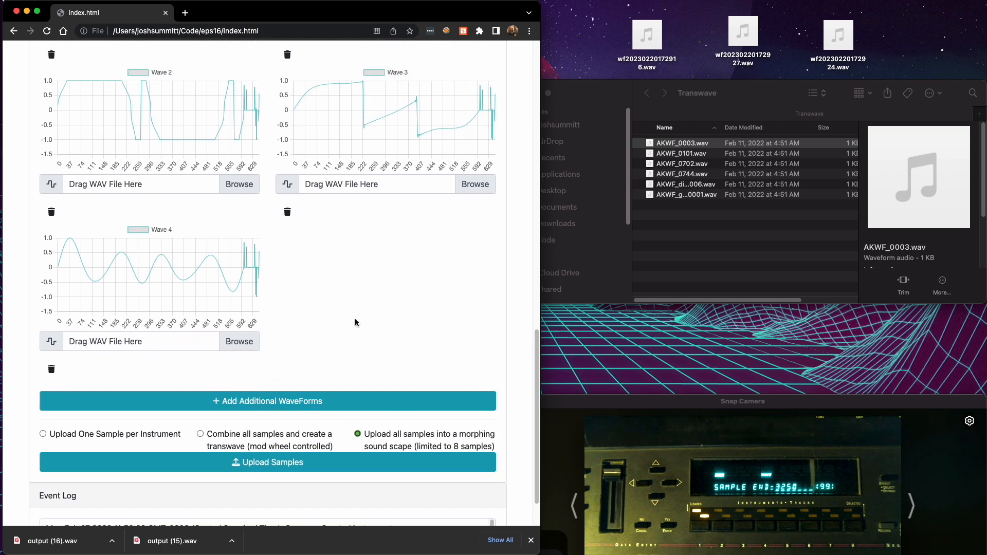
{"action": "scroll", "coordinate": [355, 323], "scroll_direction": "down", "scroll_amount": 2}
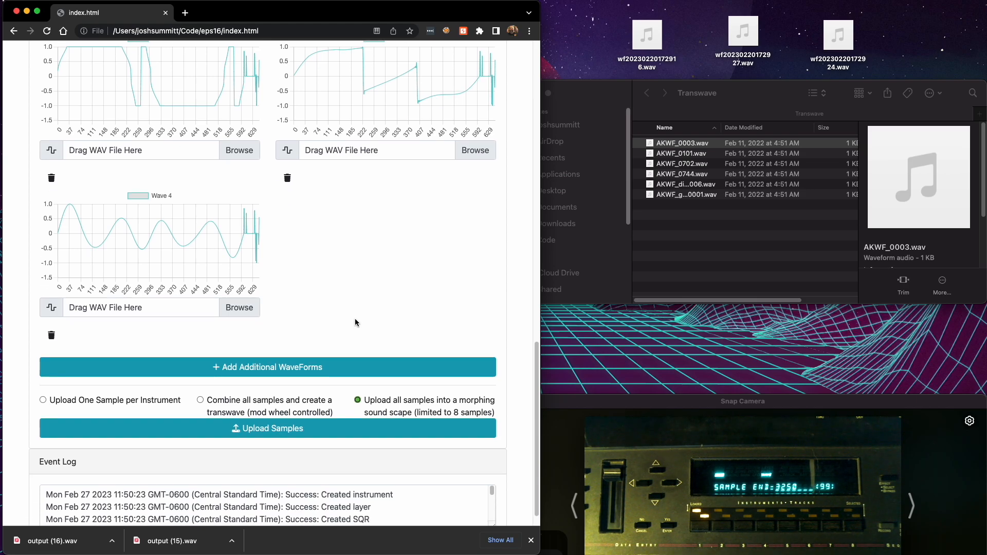
- Delete the existing instrument from the EPS16+ and upload the five waveforms as a morphing sound scape
{"action": "scroll", "coordinate": [355, 322], "scroll_direction": "up", "scroll_amount": 10}
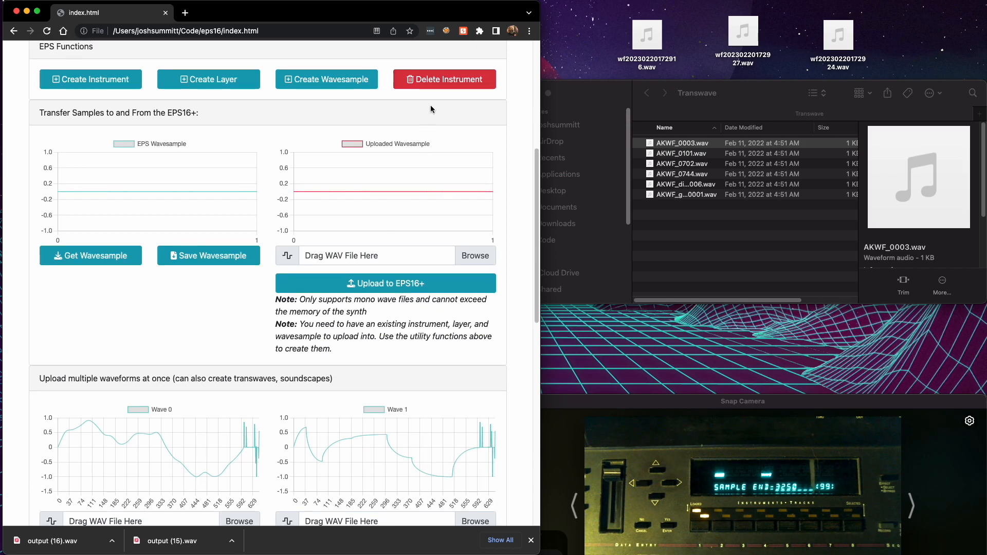
{"action": "left_click", "coordinate": [441, 81]}
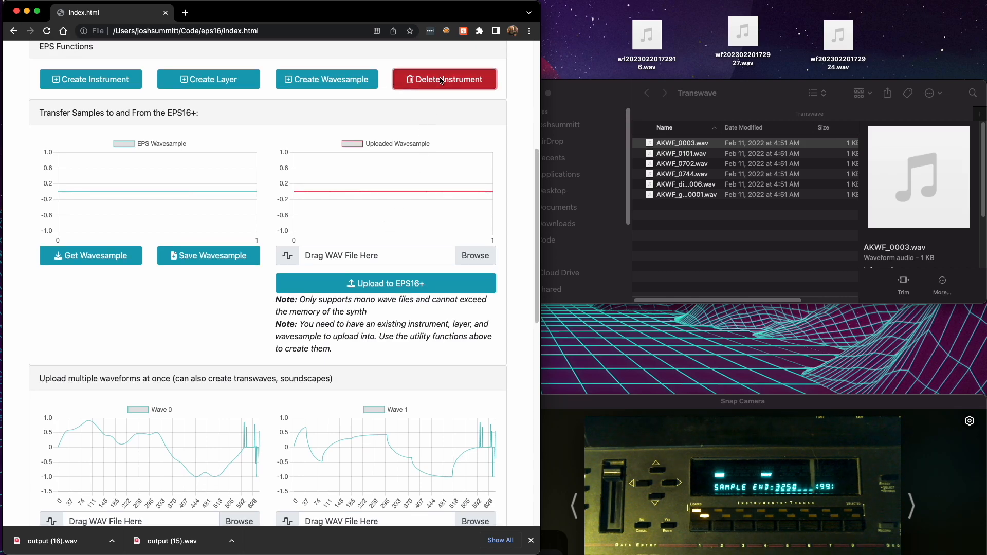
{"action": "scroll", "coordinate": [394, 188], "scroll_direction": "down", "scroll_amount": 1}
{"action": "scroll", "coordinate": [393, 189], "scroll_direction": "down", "scroll_amount": 10}
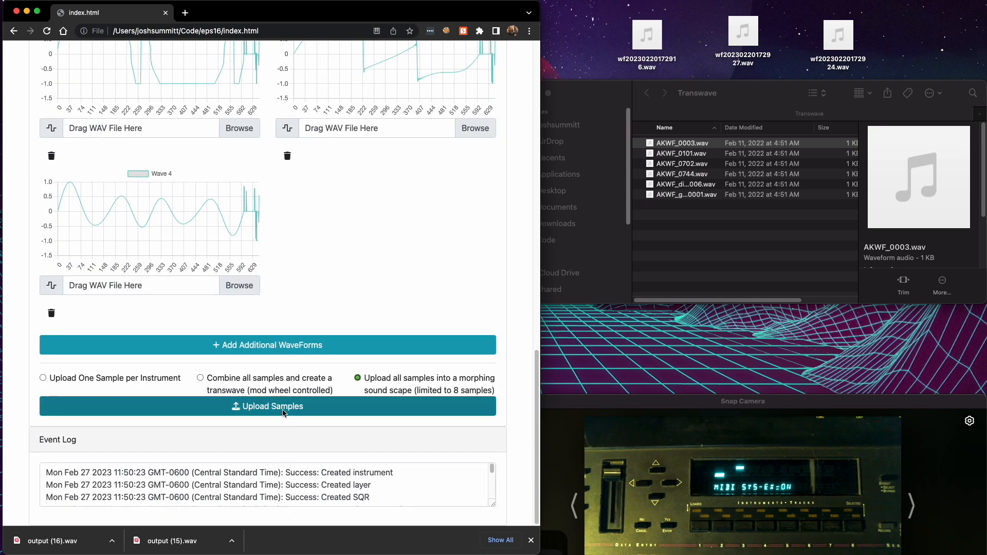
{"action": "left_click", "coordinate": [284, 411]}
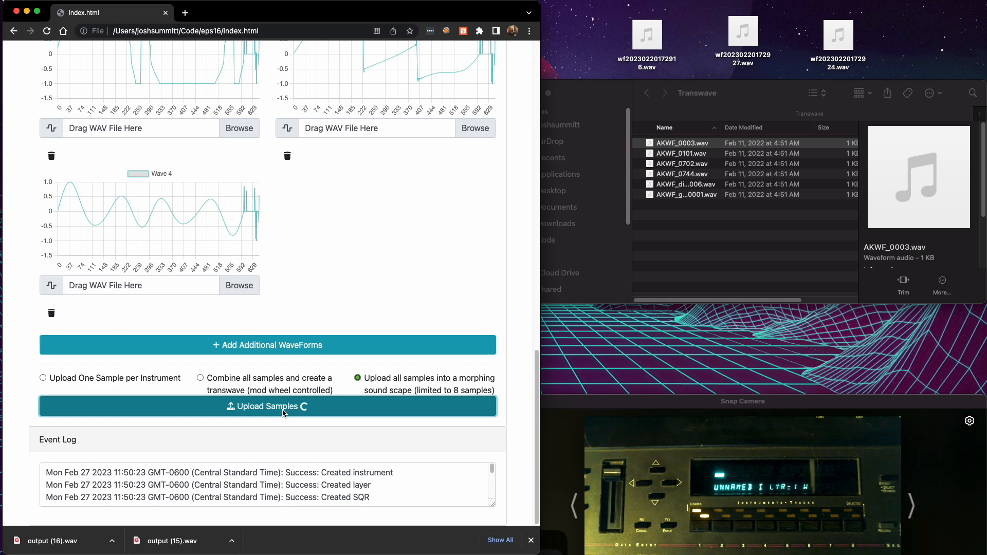